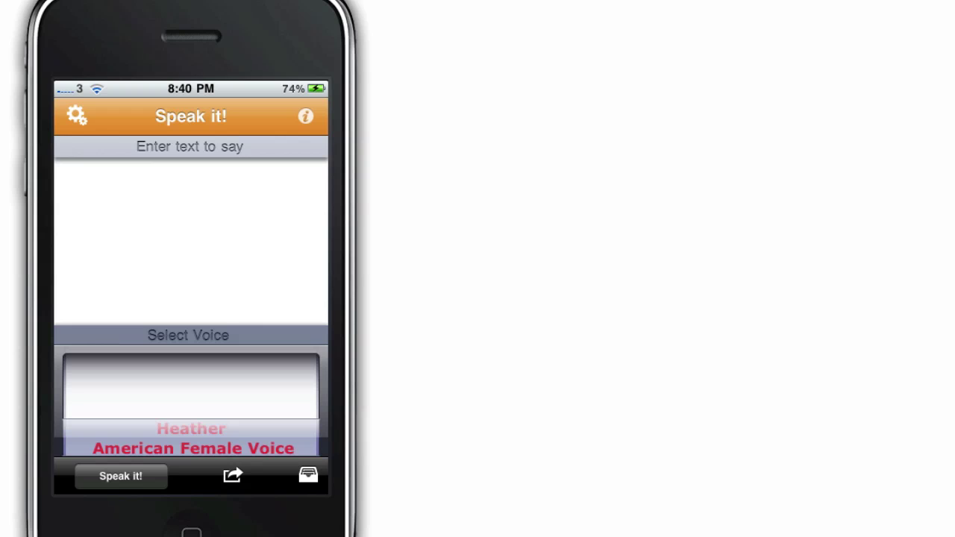
- Paste the copied property development article into the text box and return to its top
click(62, 151)
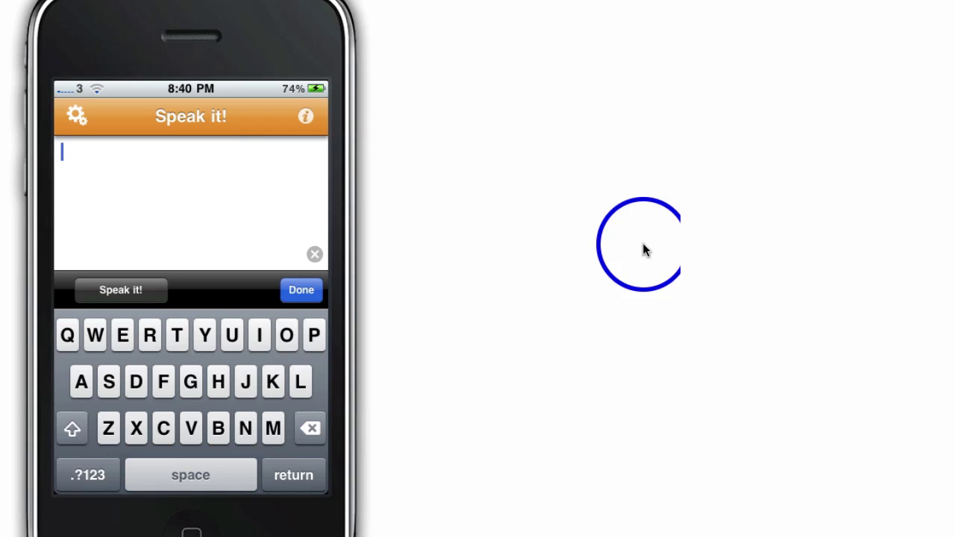
click(277, 236)
click(181, 205)
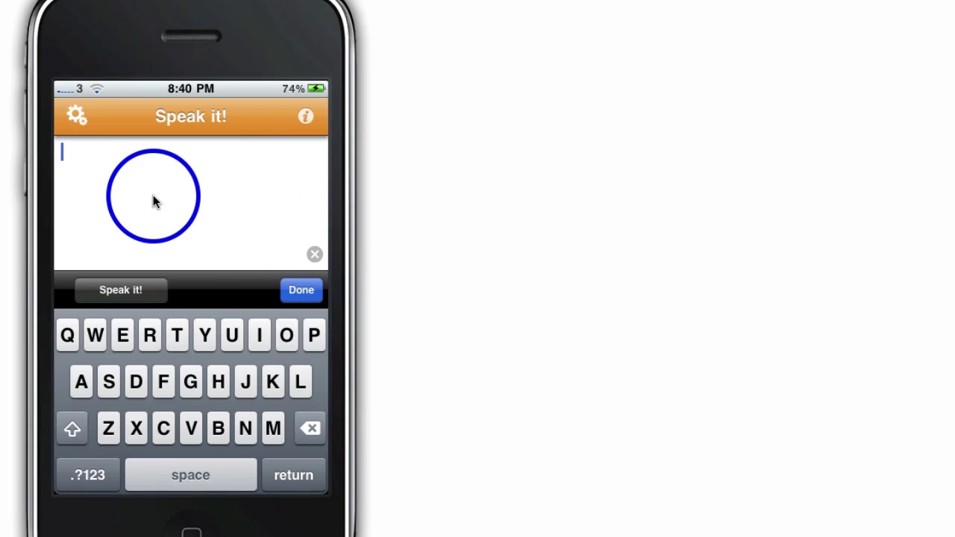
click(141, 188)
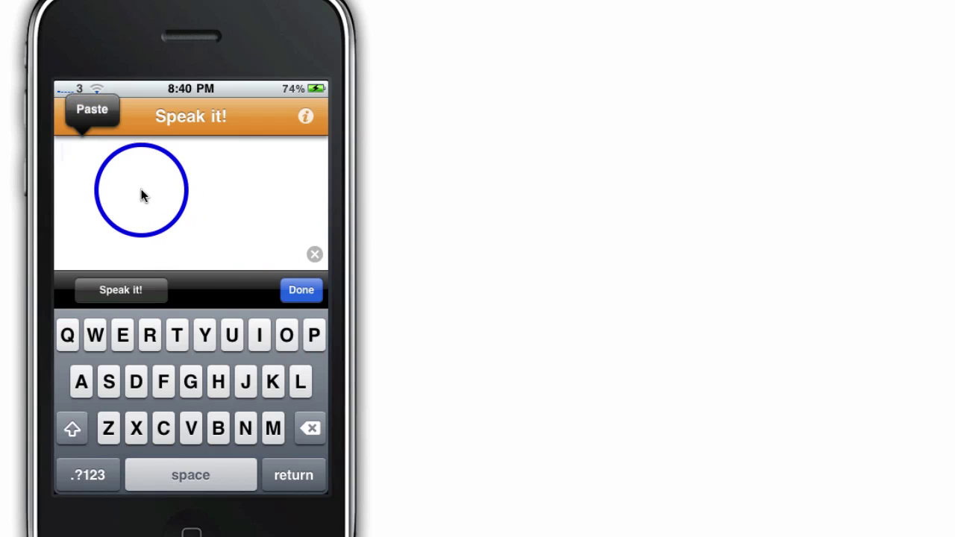
click(95, 123)
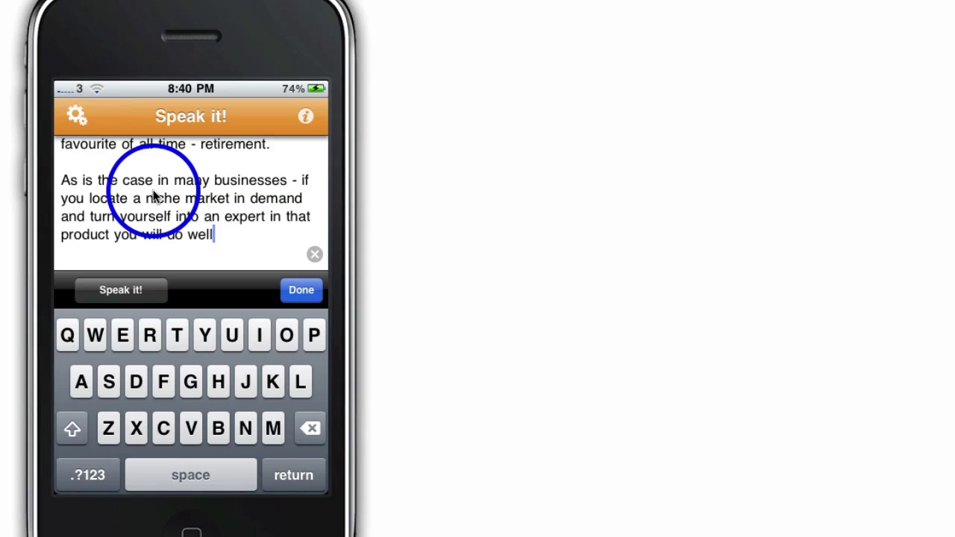
scroll(154, 189, up, 10)
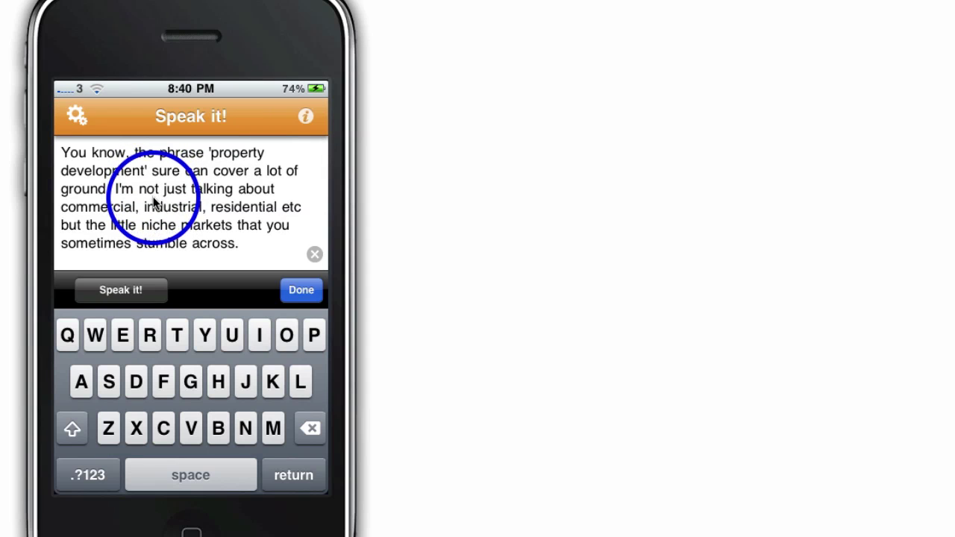
- Raise the volume three notches and follow the article as Heather's American Female Voice reads it
key(XF86AudioRaiseVolume)
key(XF86AudioRaiseVolume)
key(XF86AudioRaiseVolume)
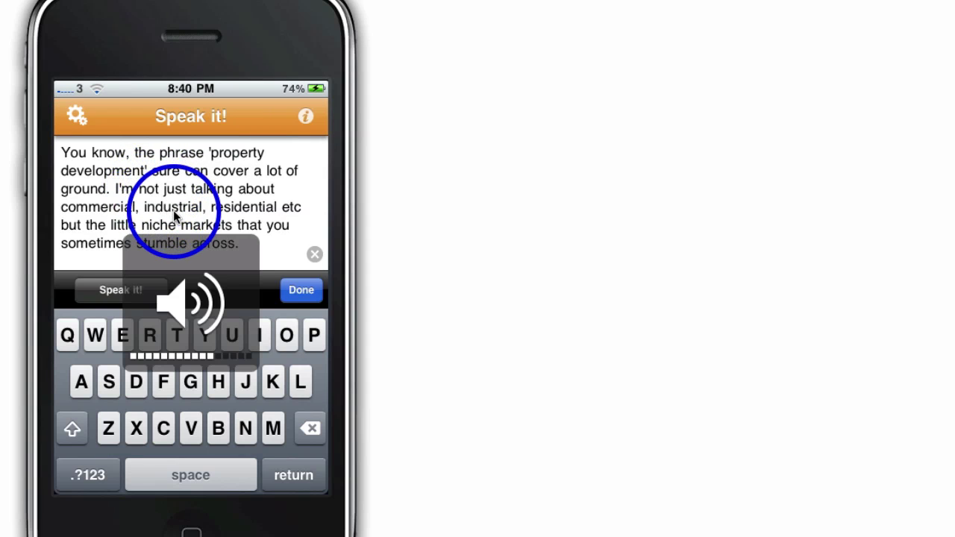
key(XF86AudioRaiseVolume)
key(XF86AudioRaiseVolume)
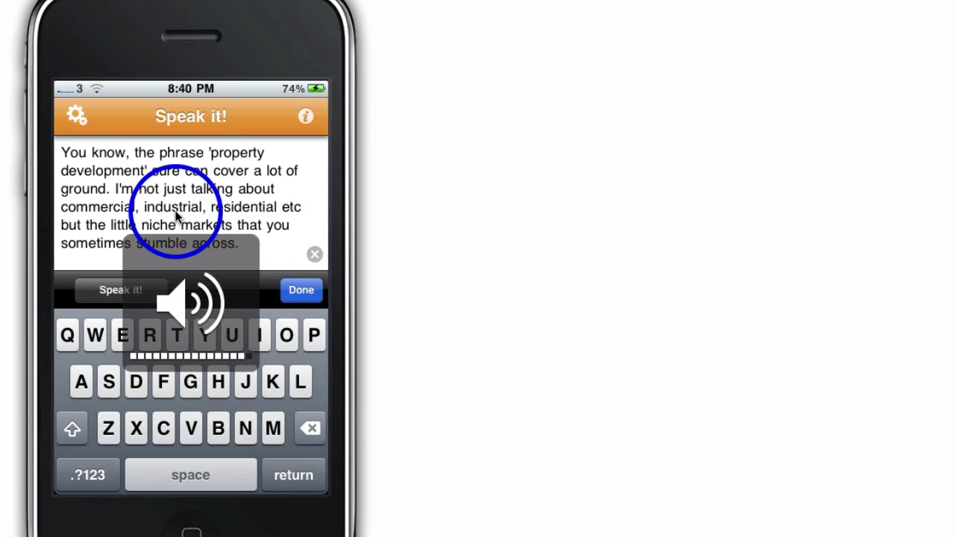
key(XF86AudioRaiseVolume)
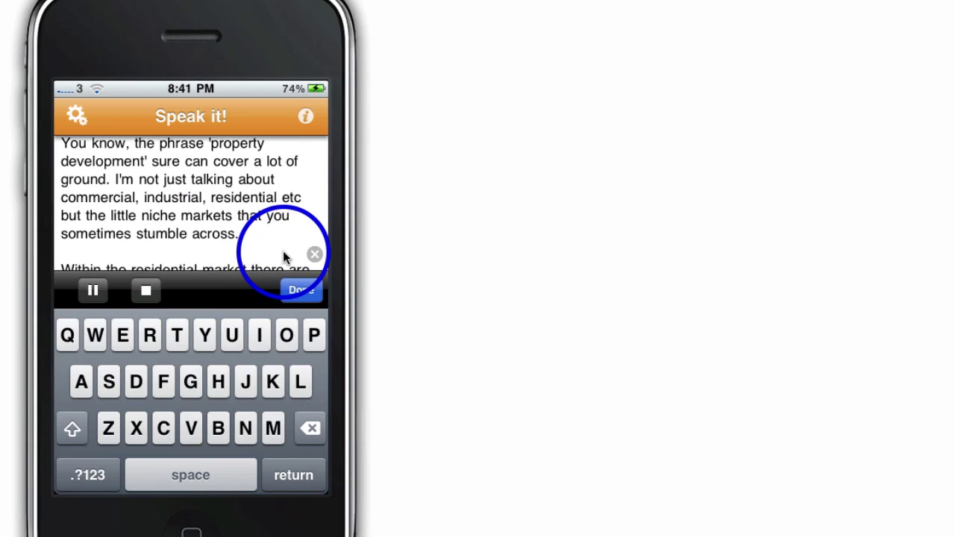
scroll(298, 254, down, 2)
scroll(222, 250, down, 1)
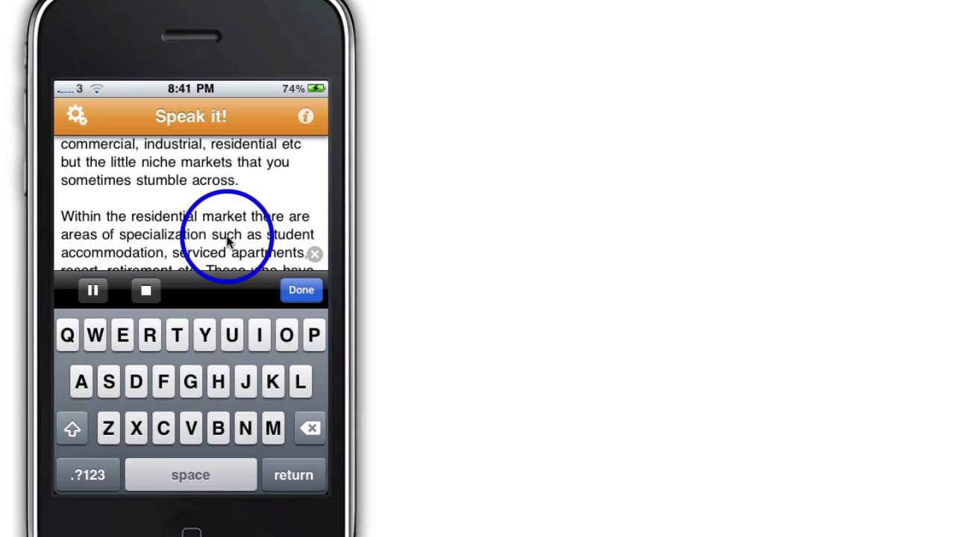
scroll(191, 247, down, 1)
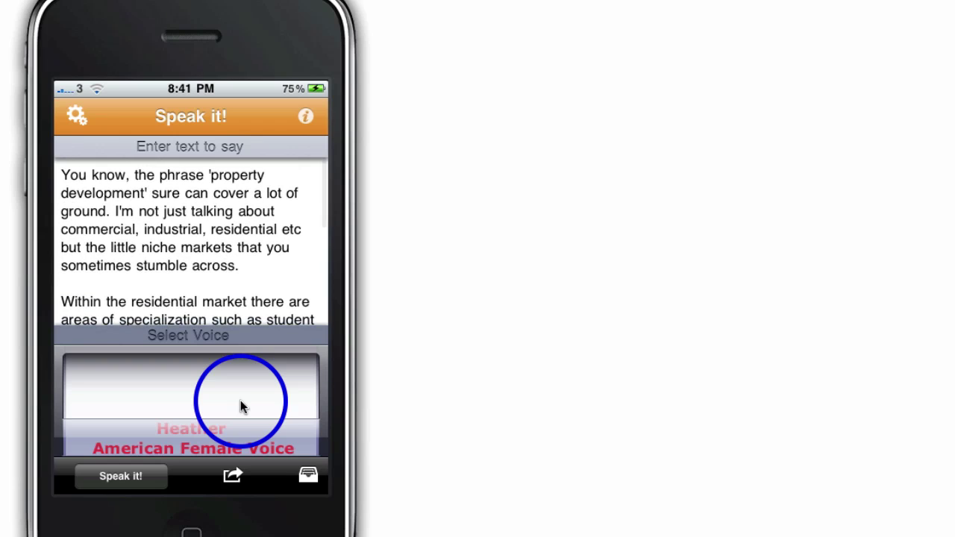
- Shrink the article text font to 16 and raise the voice speed to 234
click(73, 118)
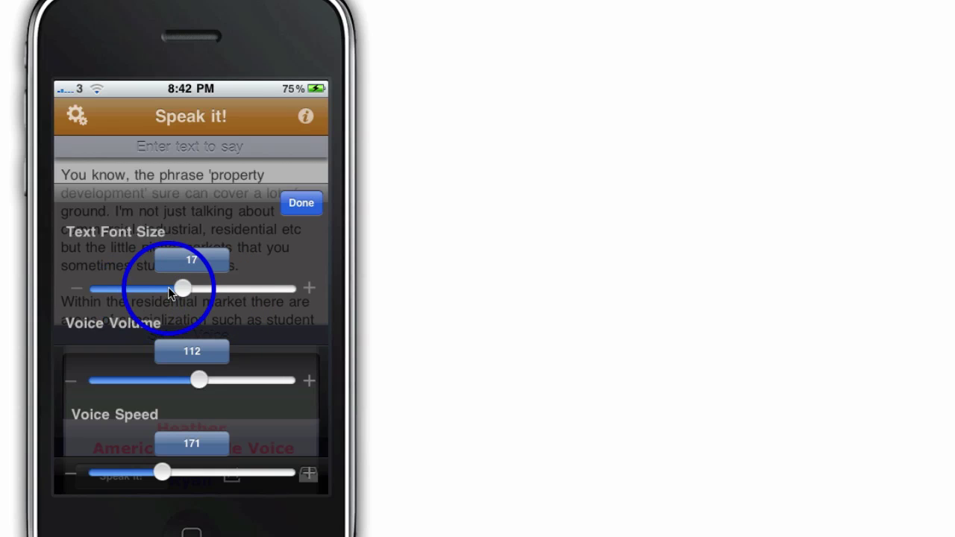
mouse_move(167, 287)
mouse_down()
mouse_move(245, 285)
mouse_move(177, 290)
mouse_move(180, 314)
mouse_up()
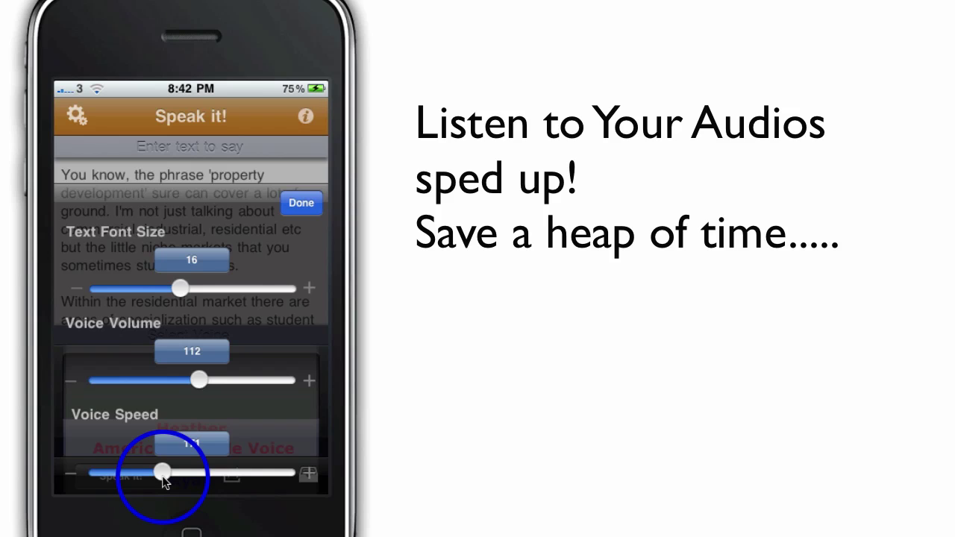
mouse_move(165, 481)
mouse_down()
mouse_move(249, 483)
mouse_move(241, 480)
mouse_up()
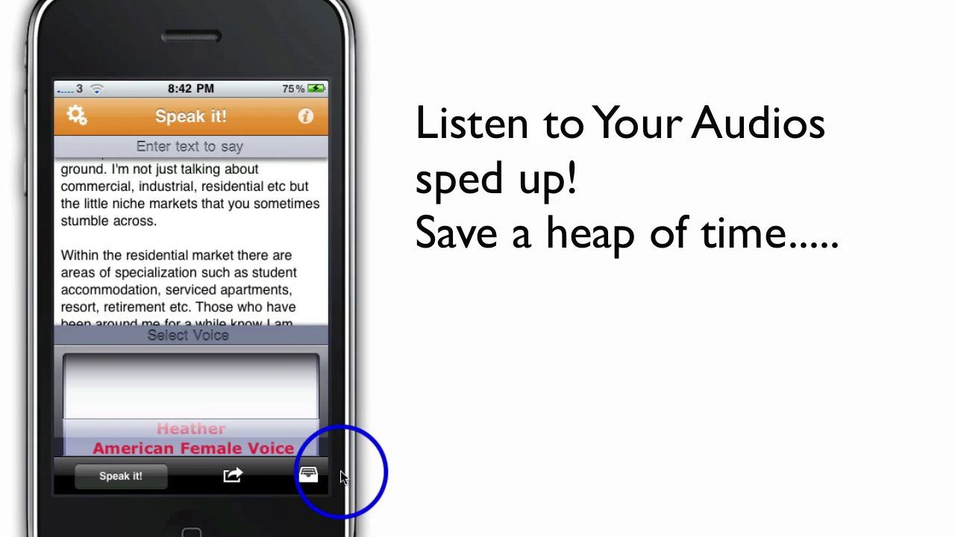
- Turn the pasted article into an audio file from the save options
click(333, 474)
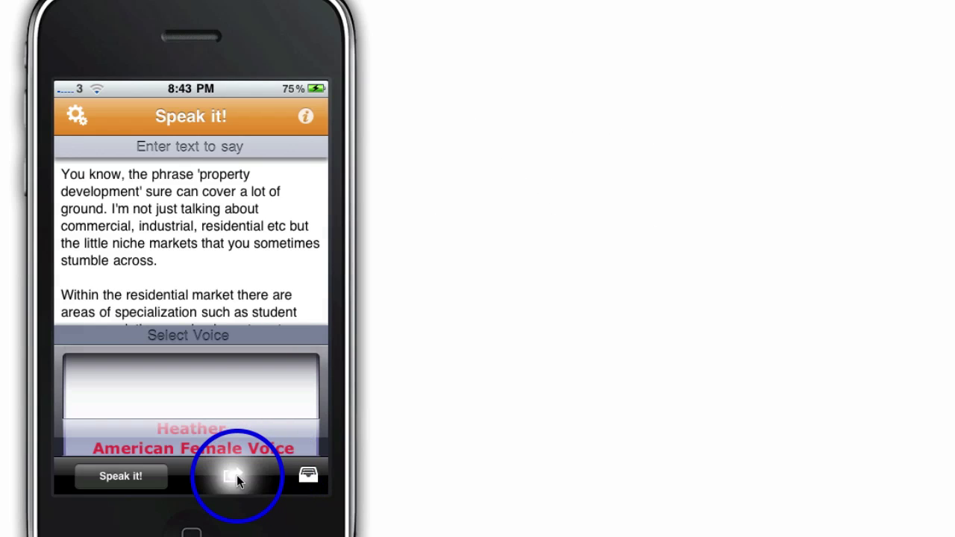
click(234, 477)
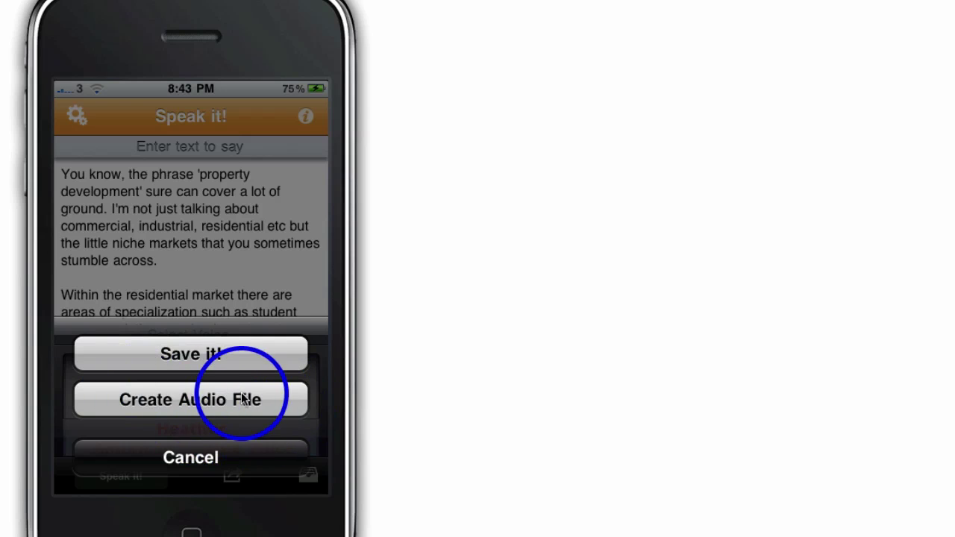
click(154, 412)
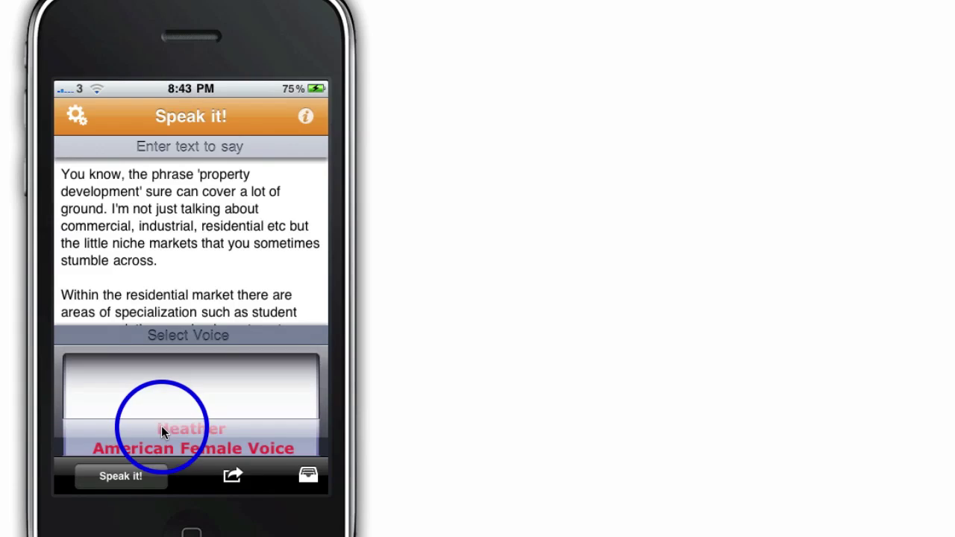
- Show the four saved phrases and scroll down to the three AIFF audio files
click(312, 450)
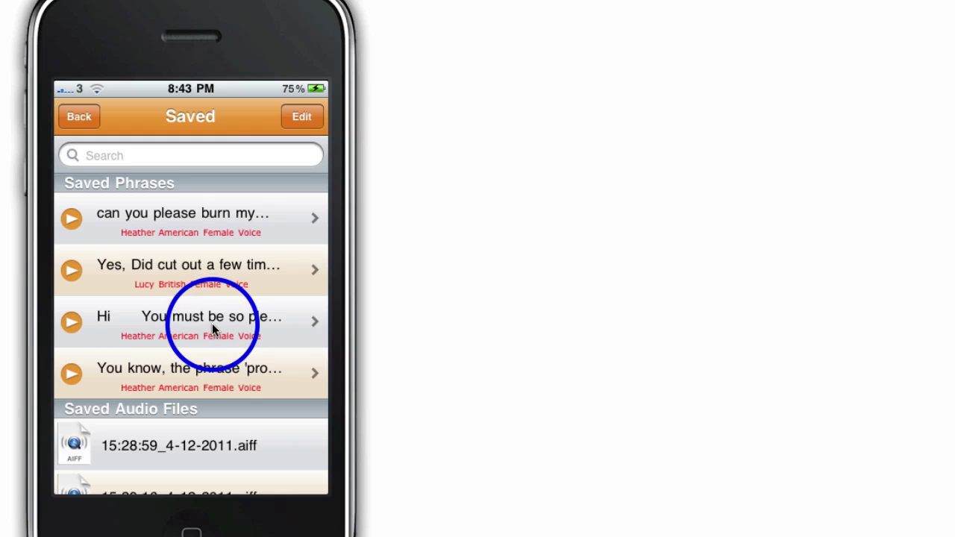
drag(212, 323, 212, 261)
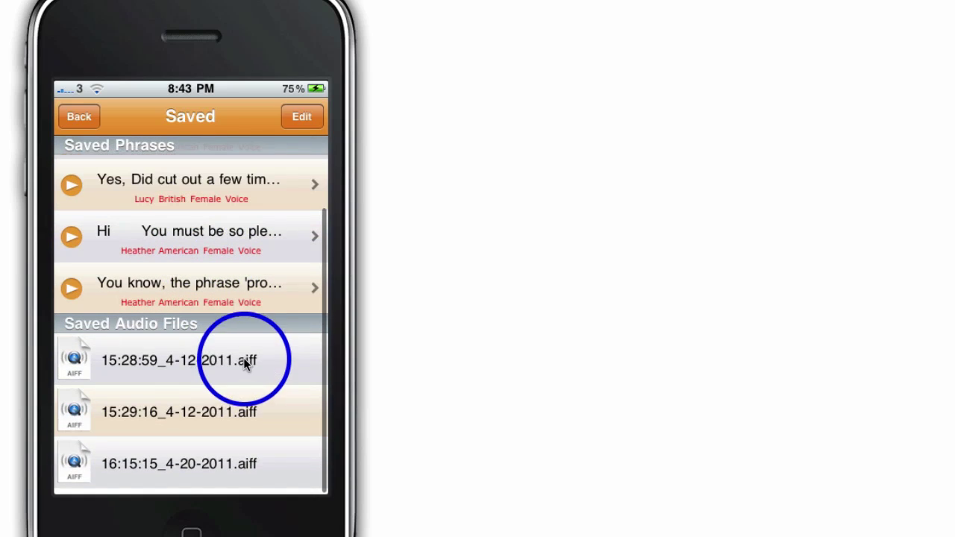